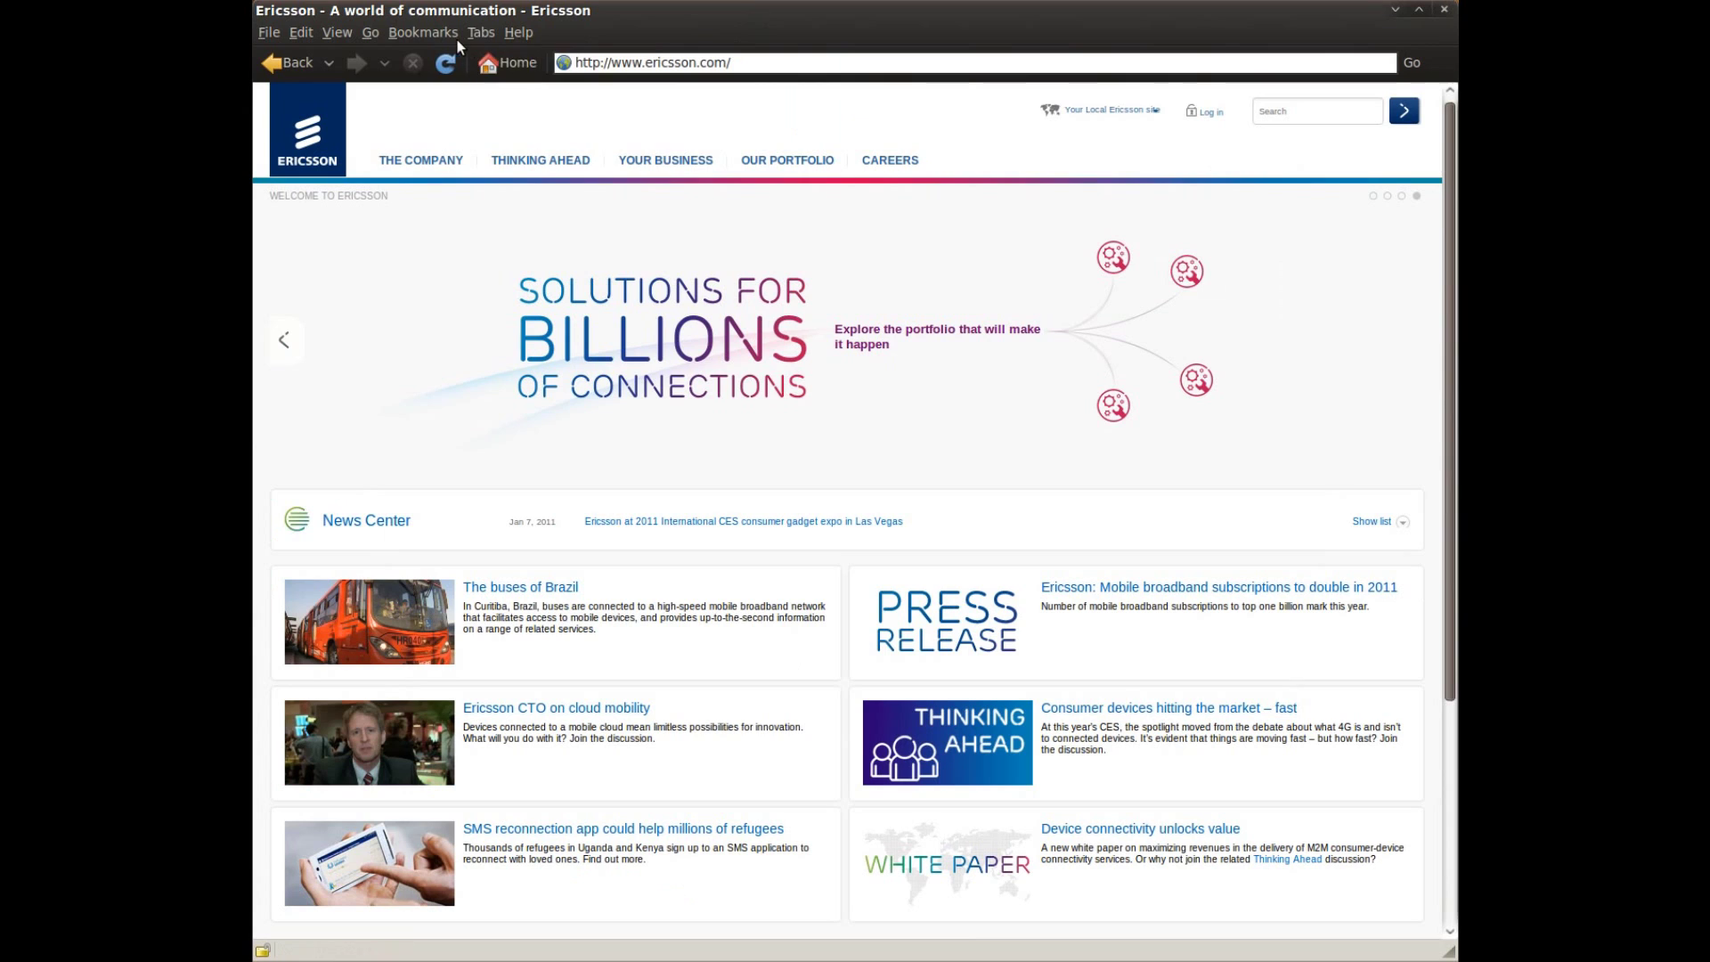
Load the AWC prototype meeting page from the browser bookmarks
left_click(449, 33)
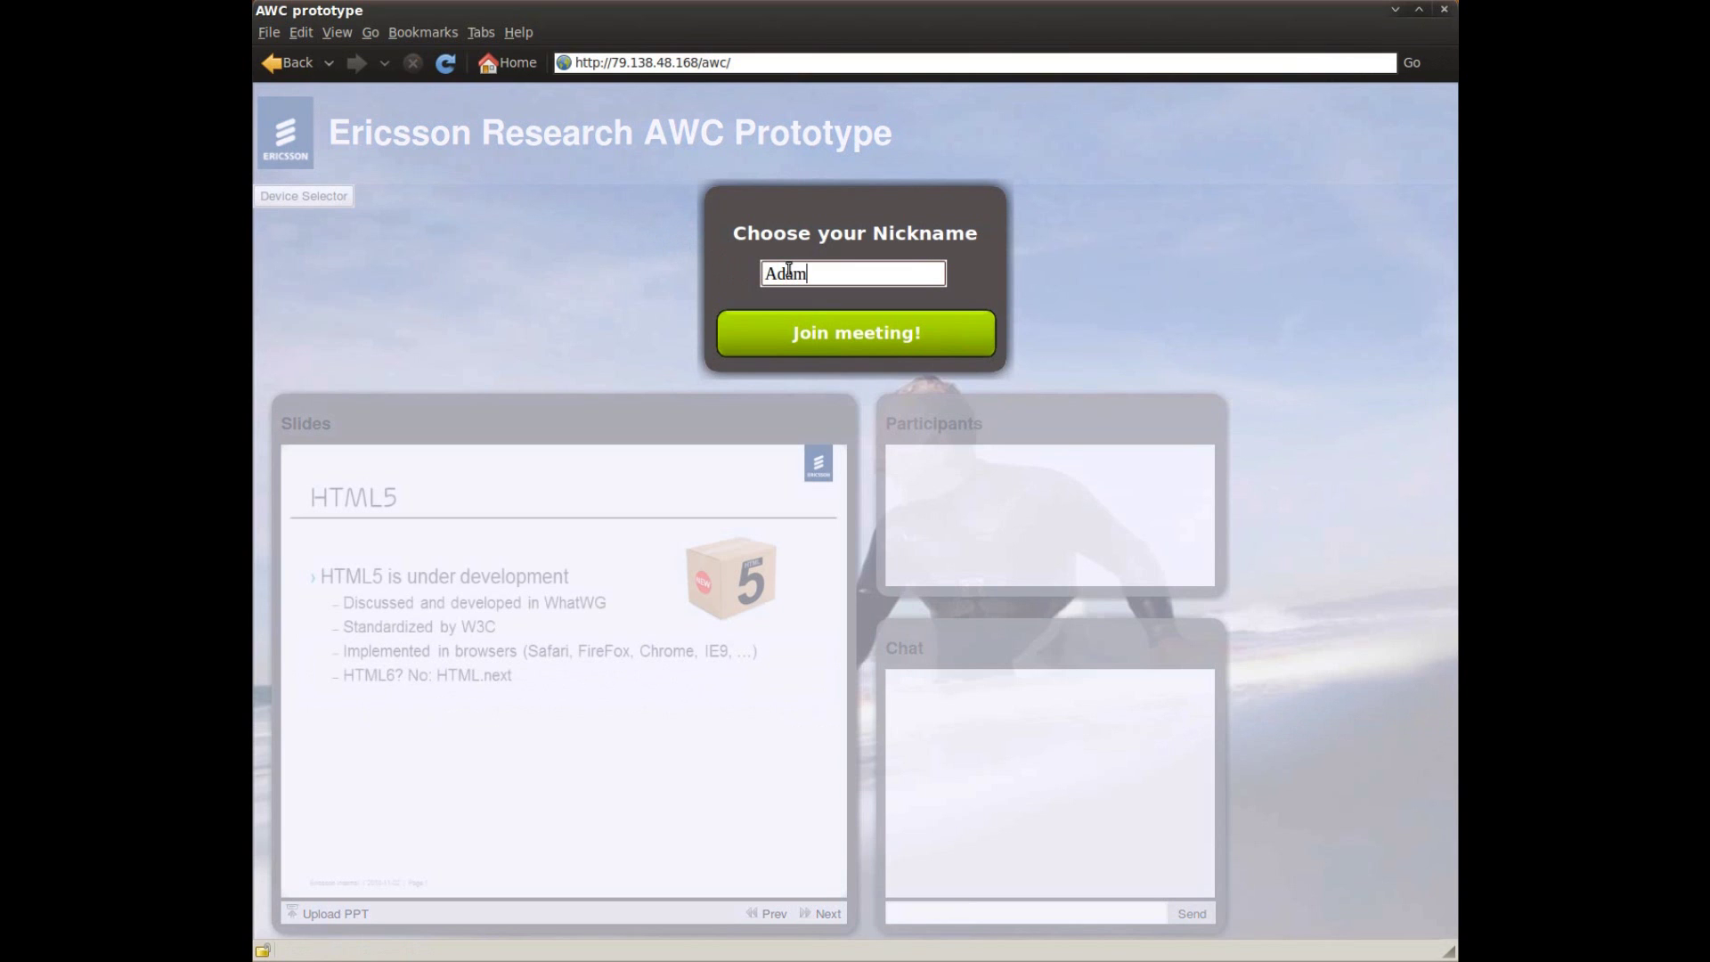
Join the meeting under the nickname Adam and start a chat message
left_click(826, 325)
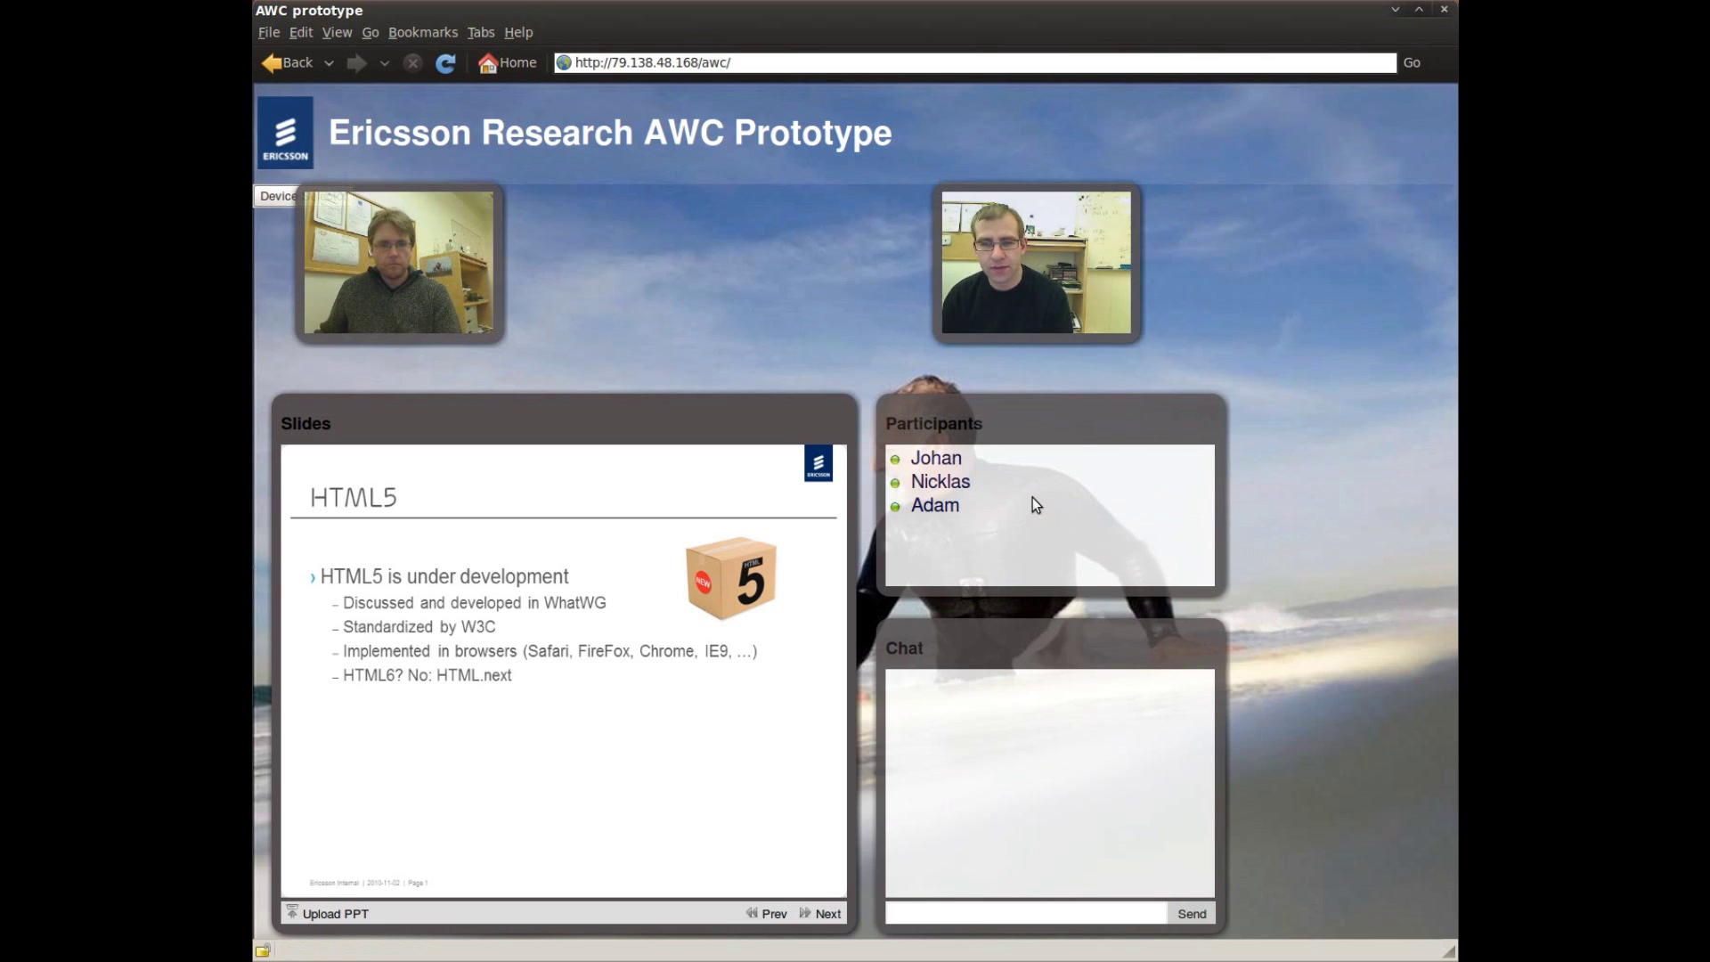
left_click(1004, 915)
type("Hello")
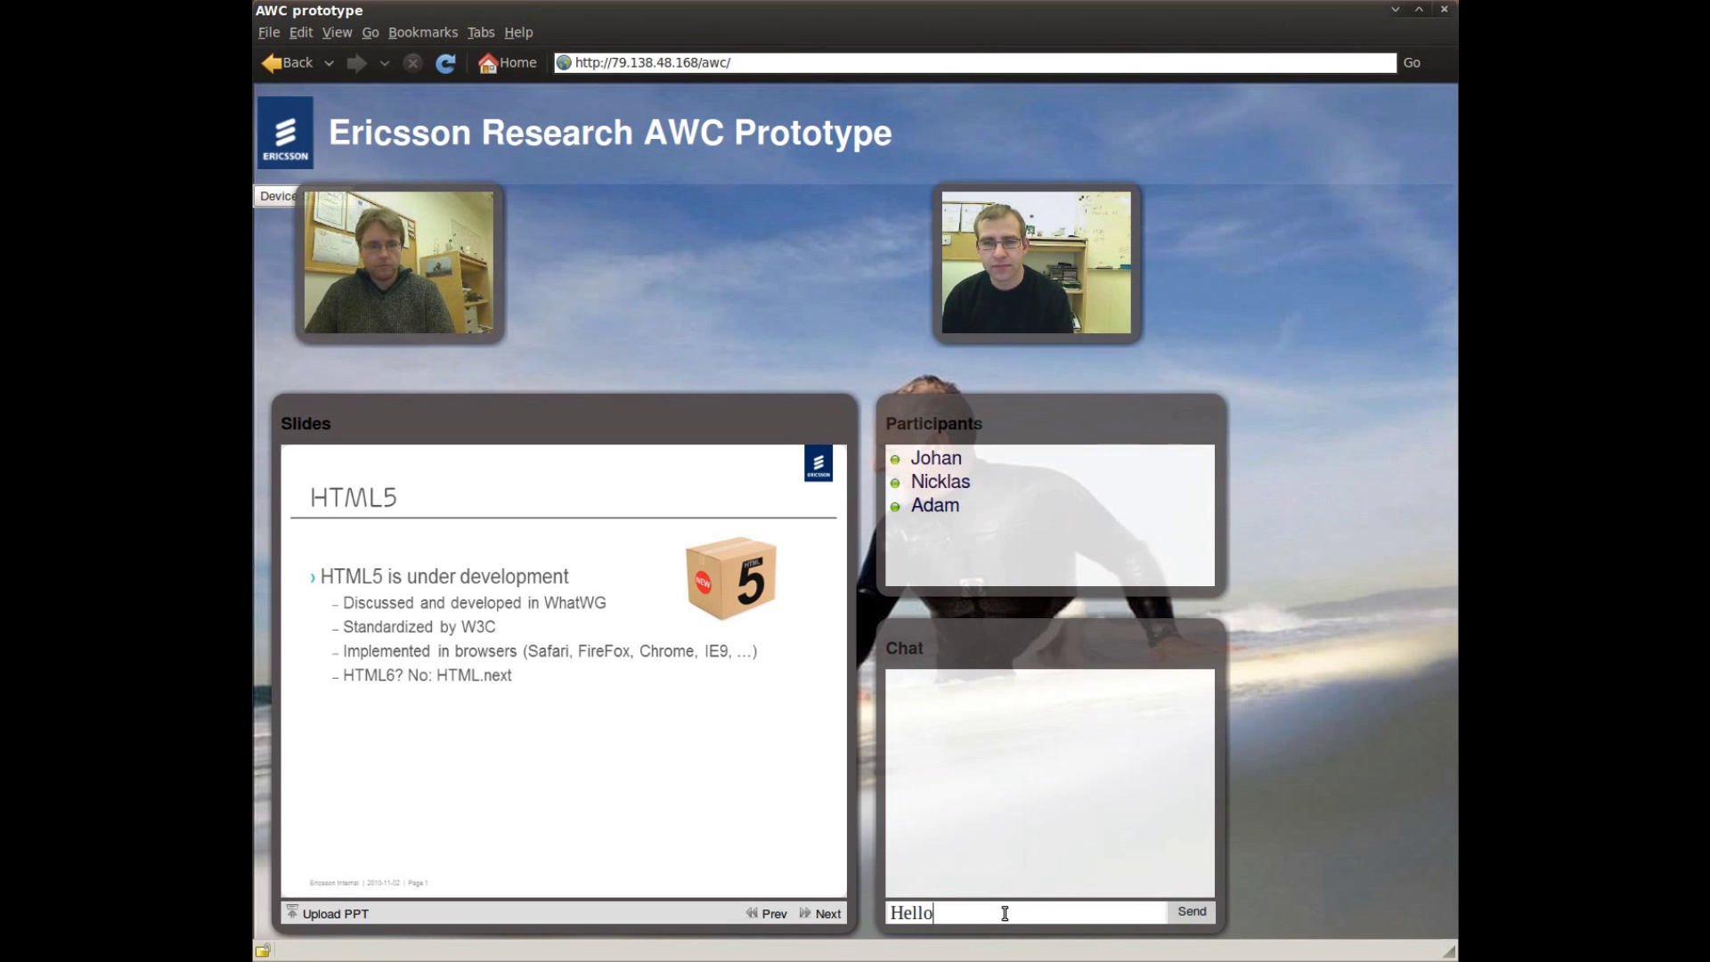
Post 'Hello' in the chat and advance the slides to 'What's Missing?'
left_click(1191, 912)
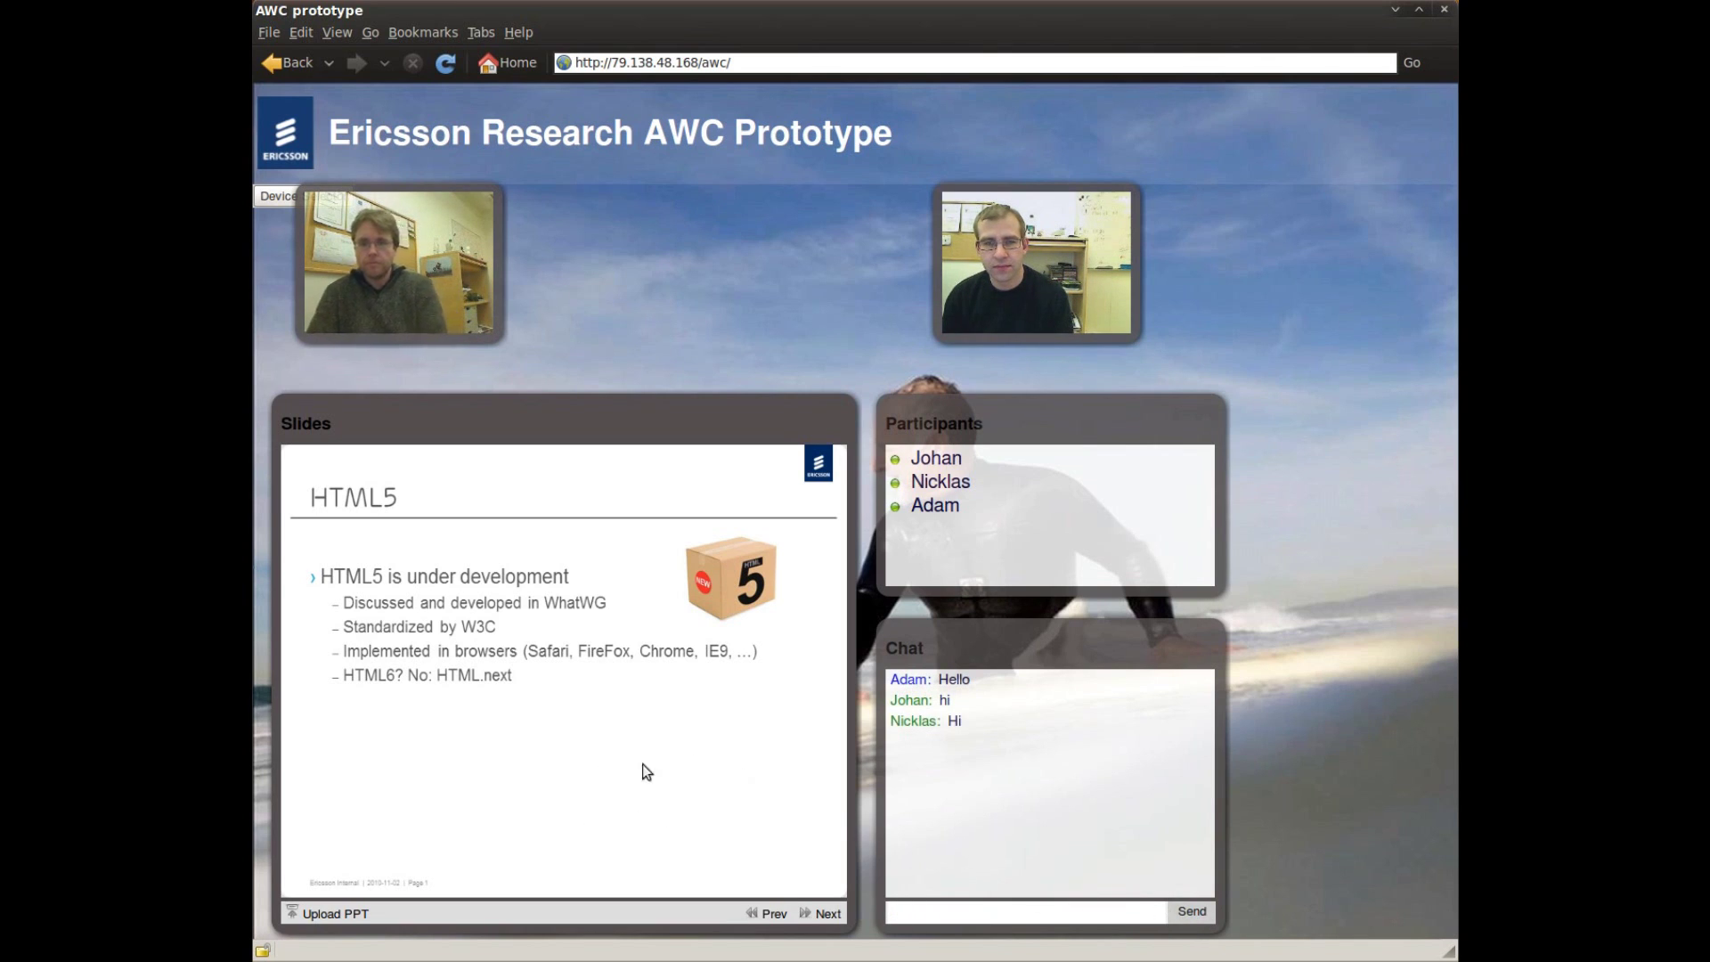
left_click(820, 915)
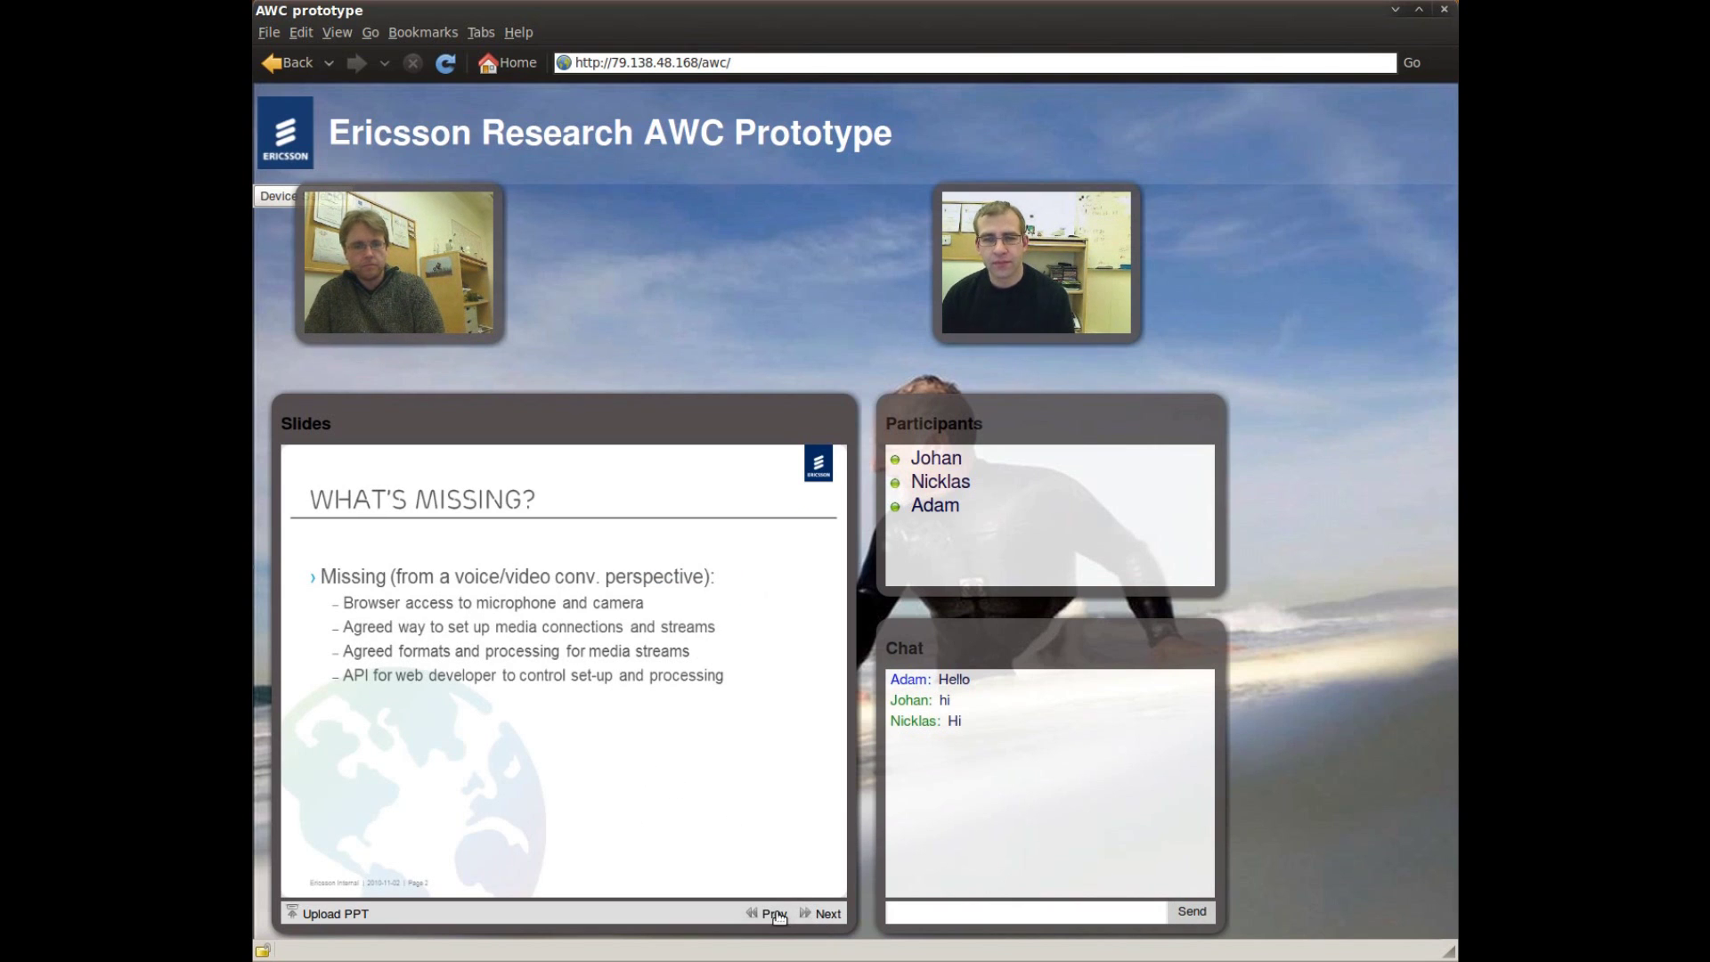
Flip slides back to HTML5 and forward to 'What's Missing?', then nudge the left video right
left_click(775, 913)
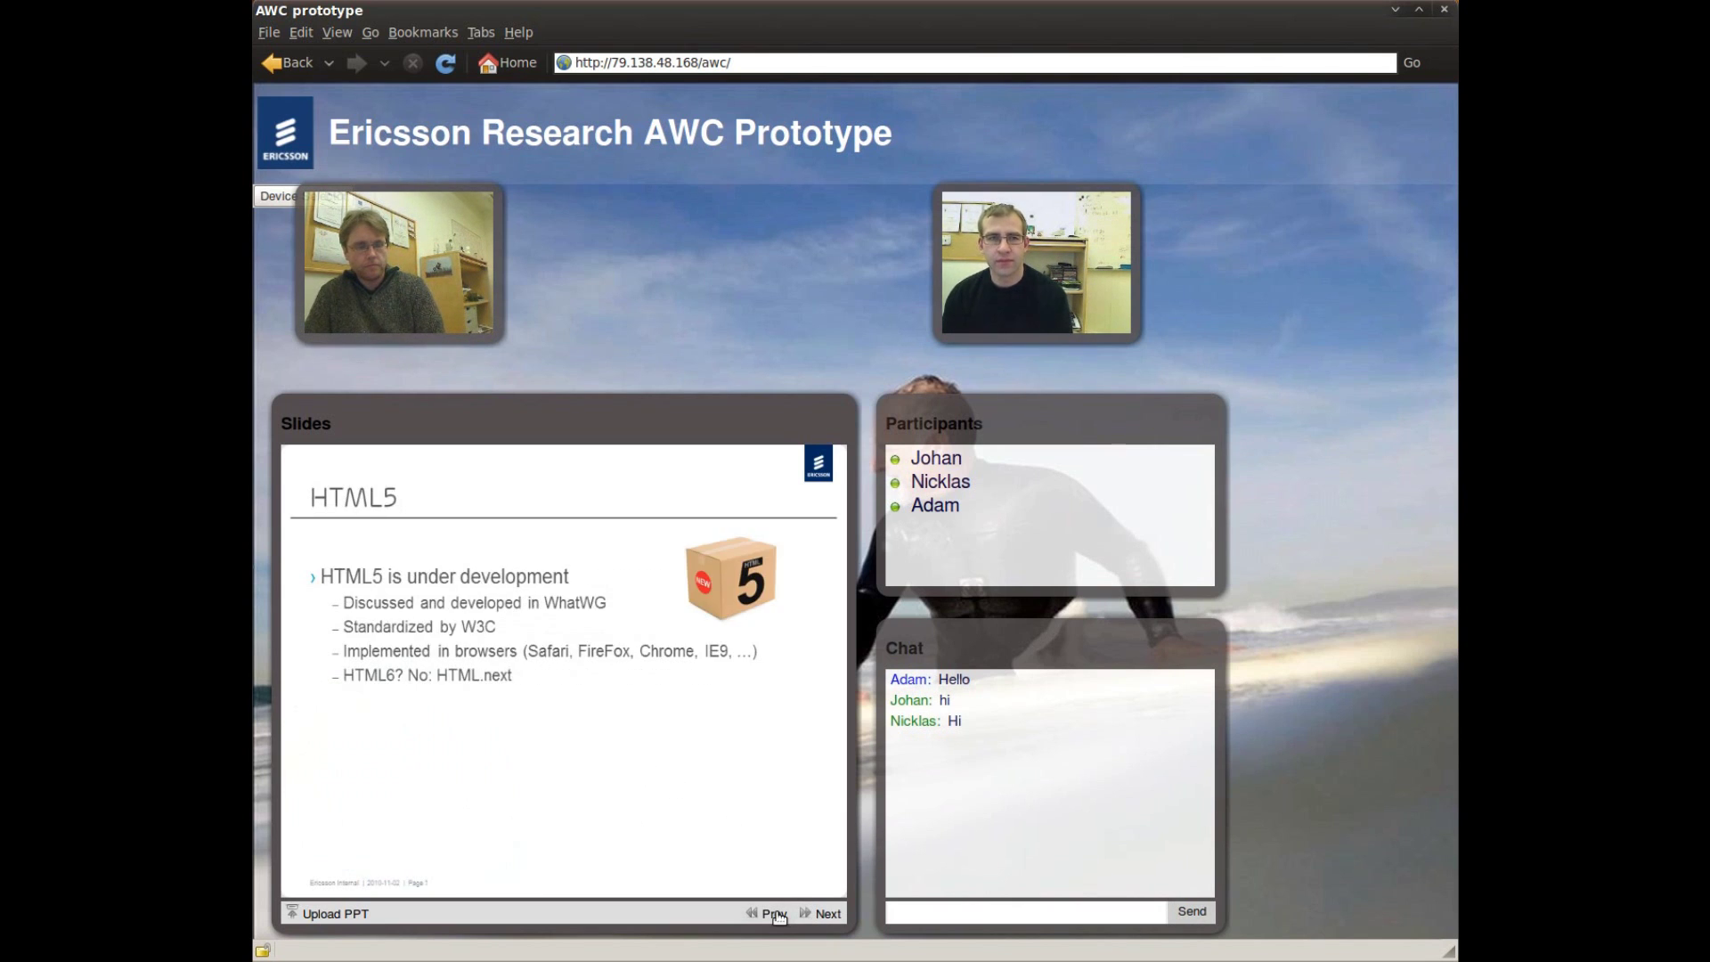
left_click(830, 916)
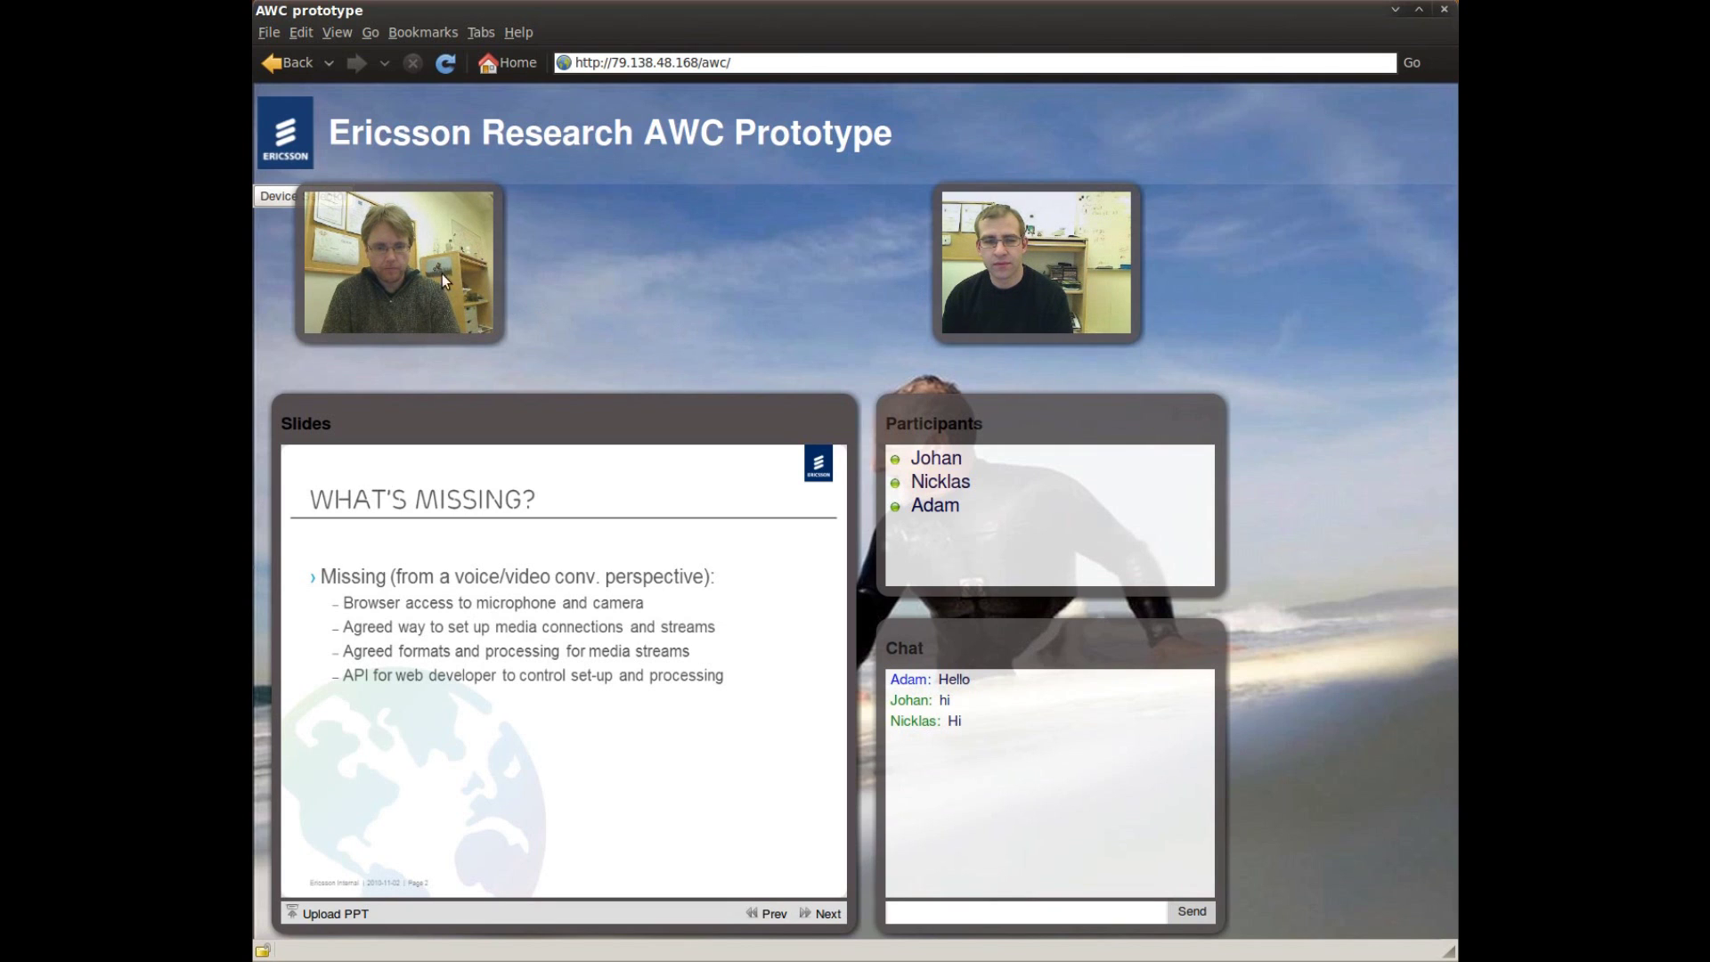
left_click_drag(444, 280, 507, 288)
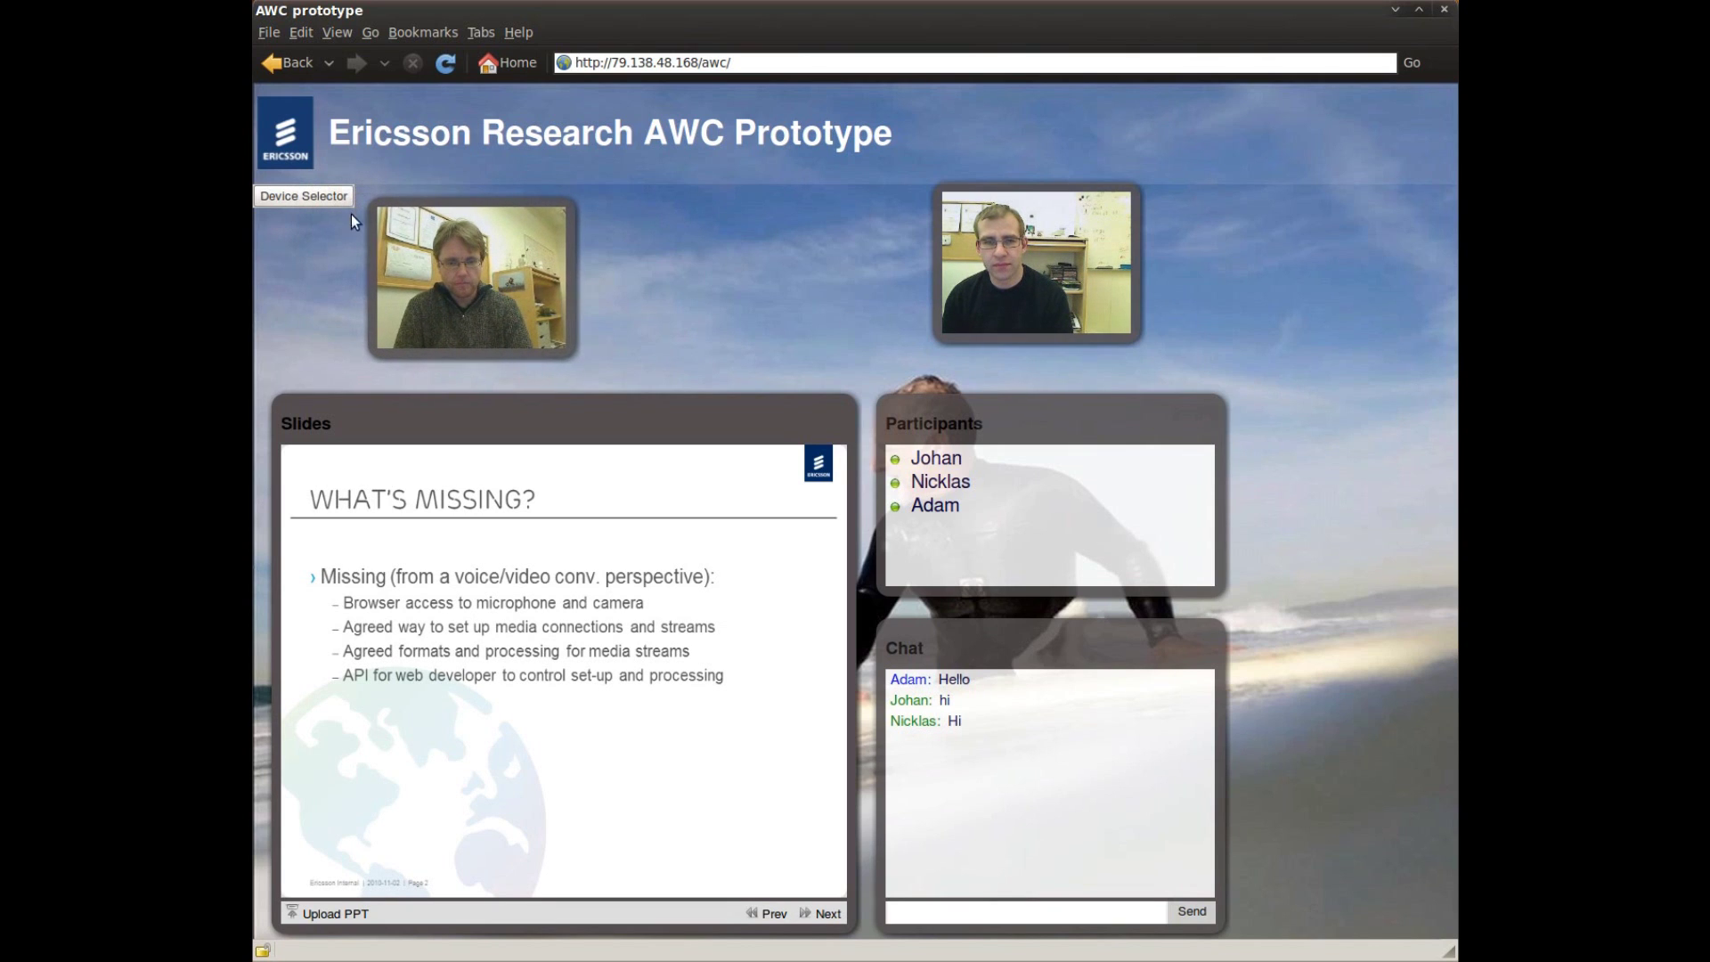
Allow device access with Microphone as audio input and Video Camera as video input
left_click(328, 197)
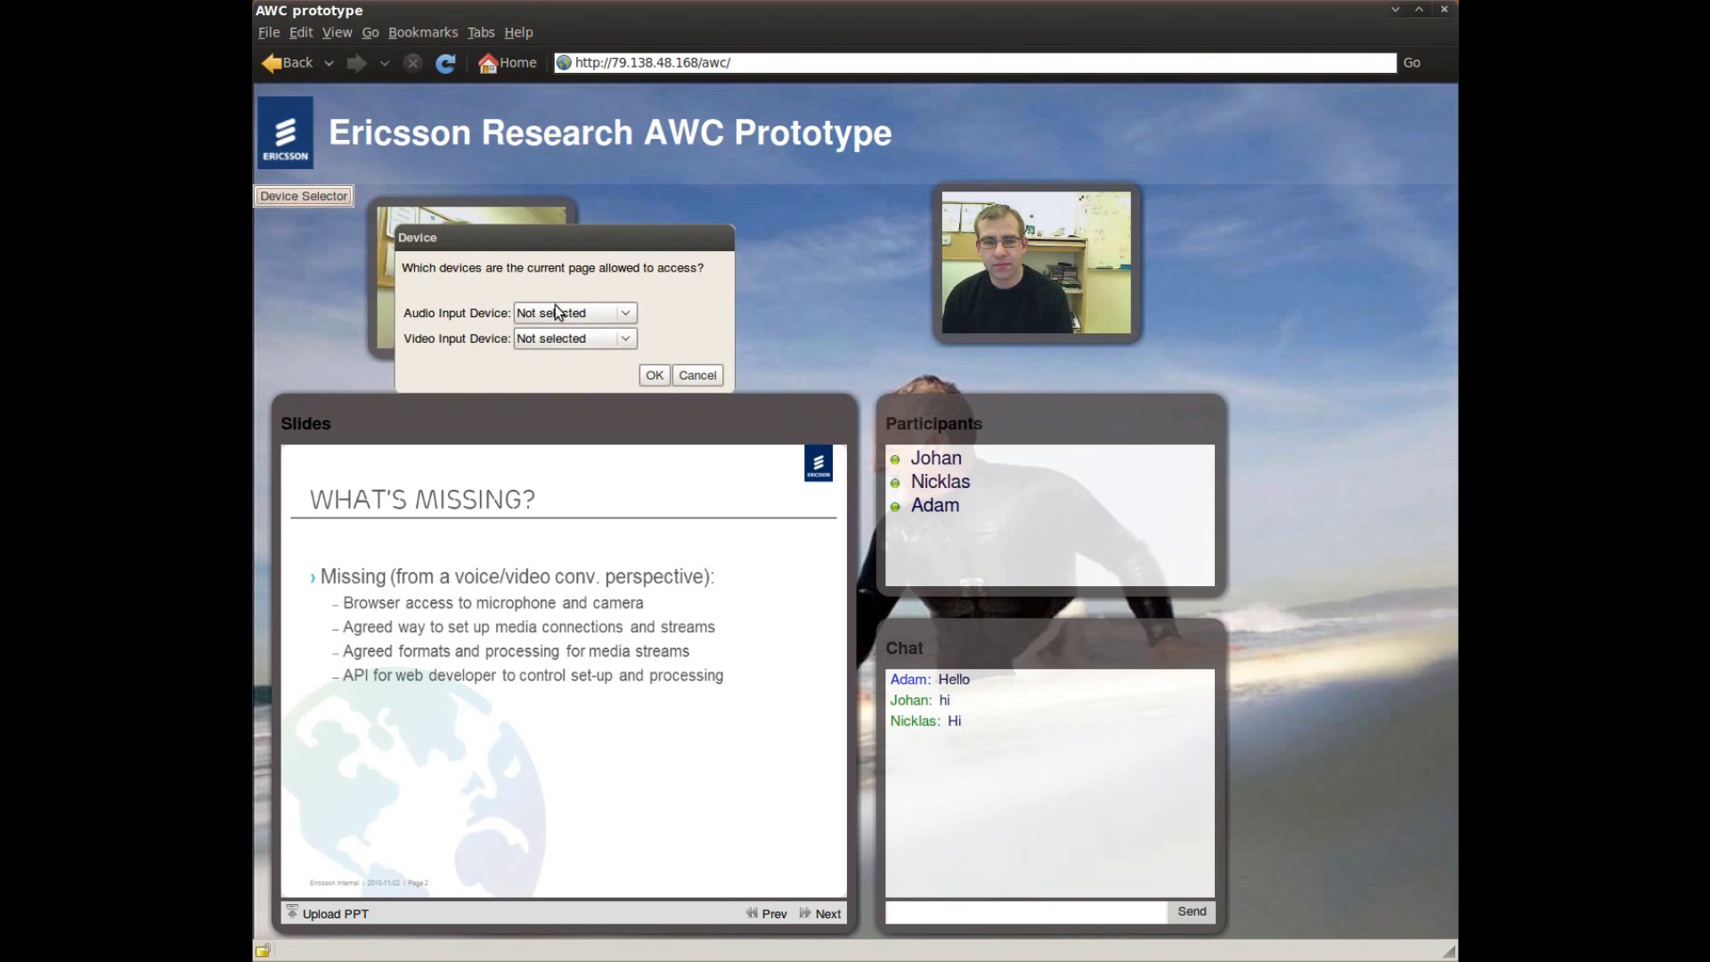
left_click(611, 314)
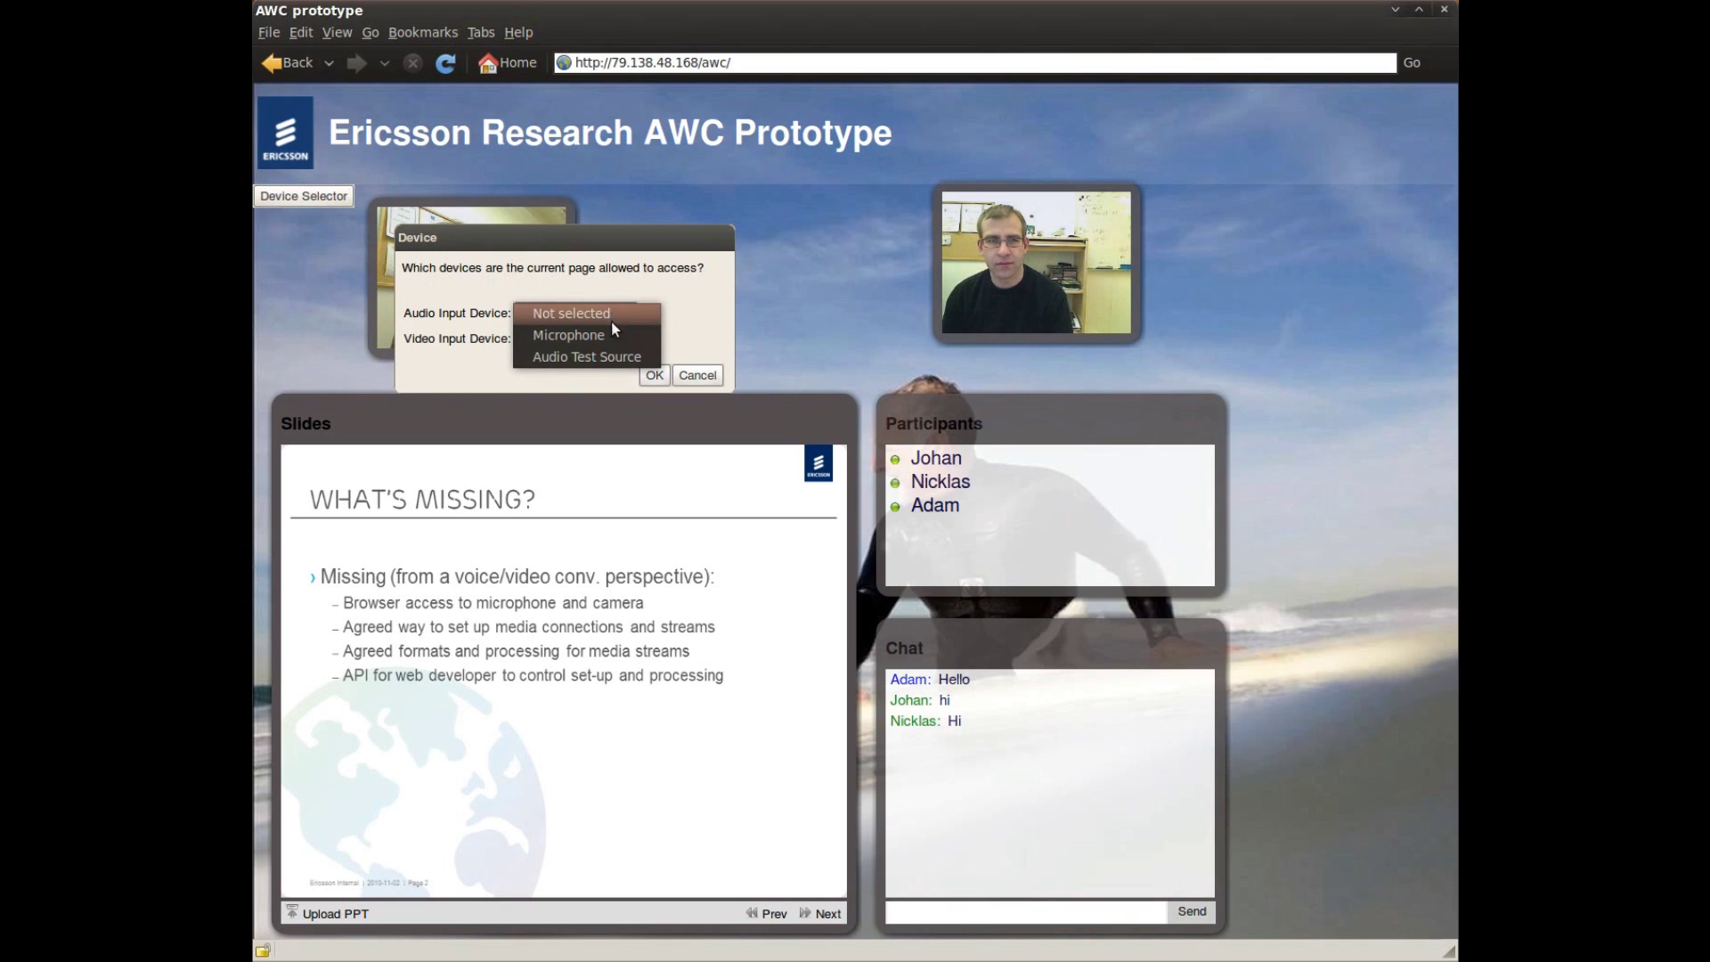
left_click(610, 336)
left_click(626, 339)
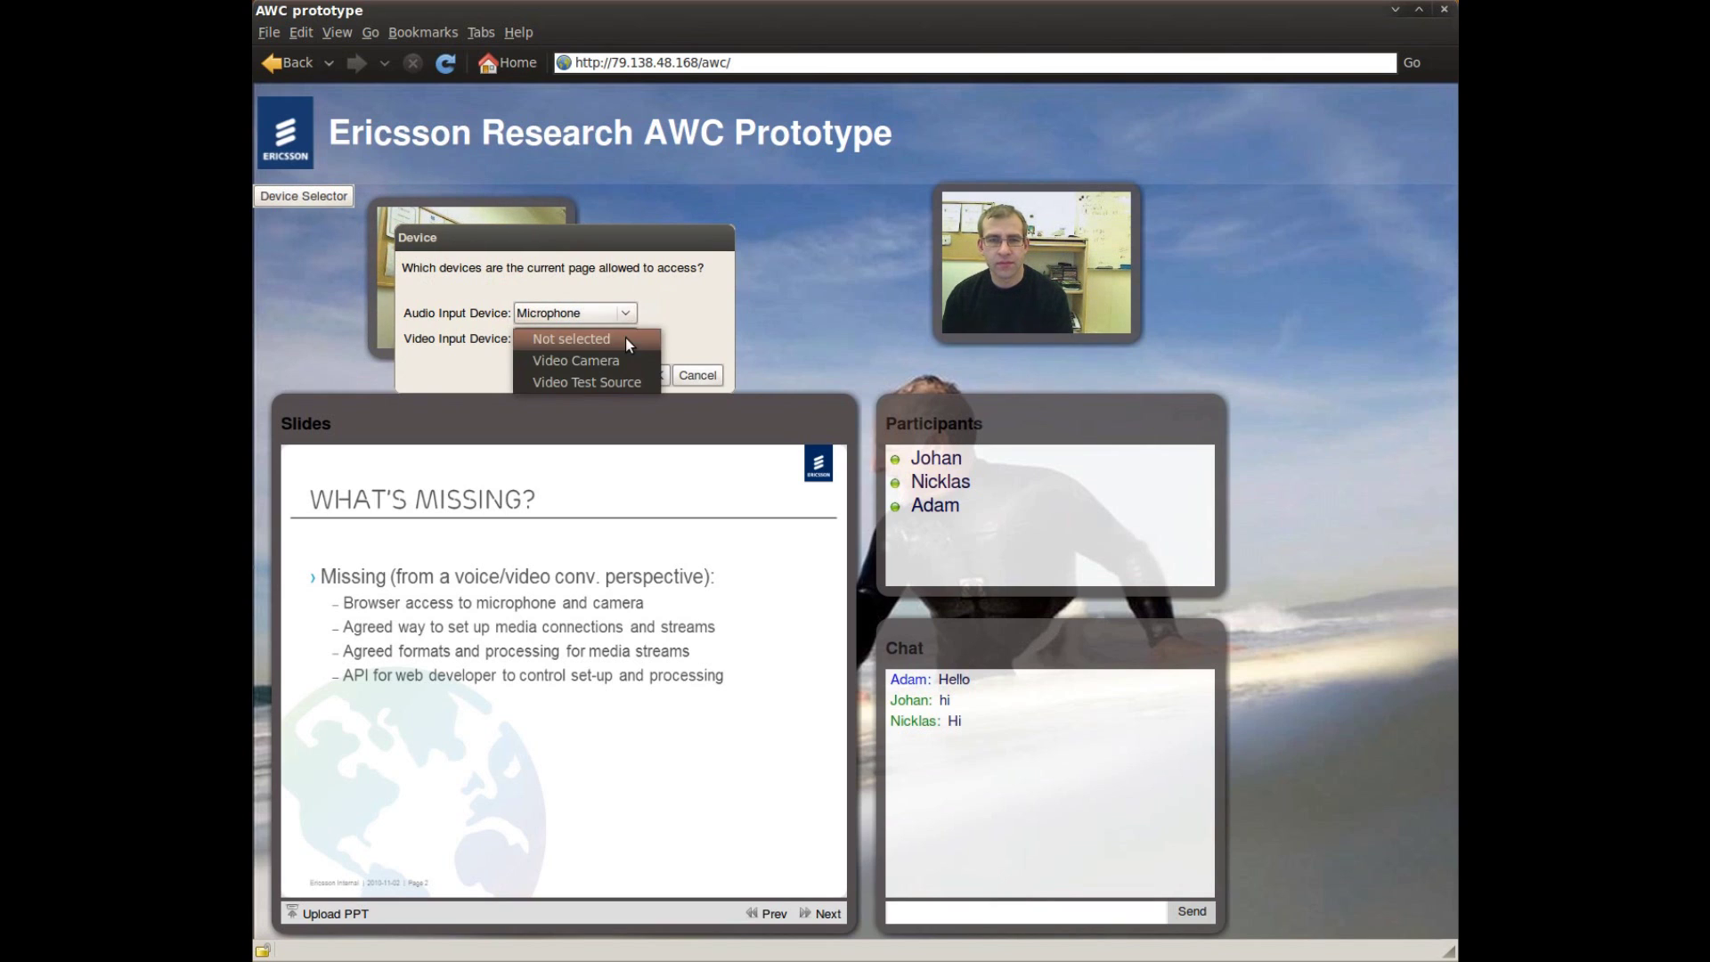
left_click(612, 357)
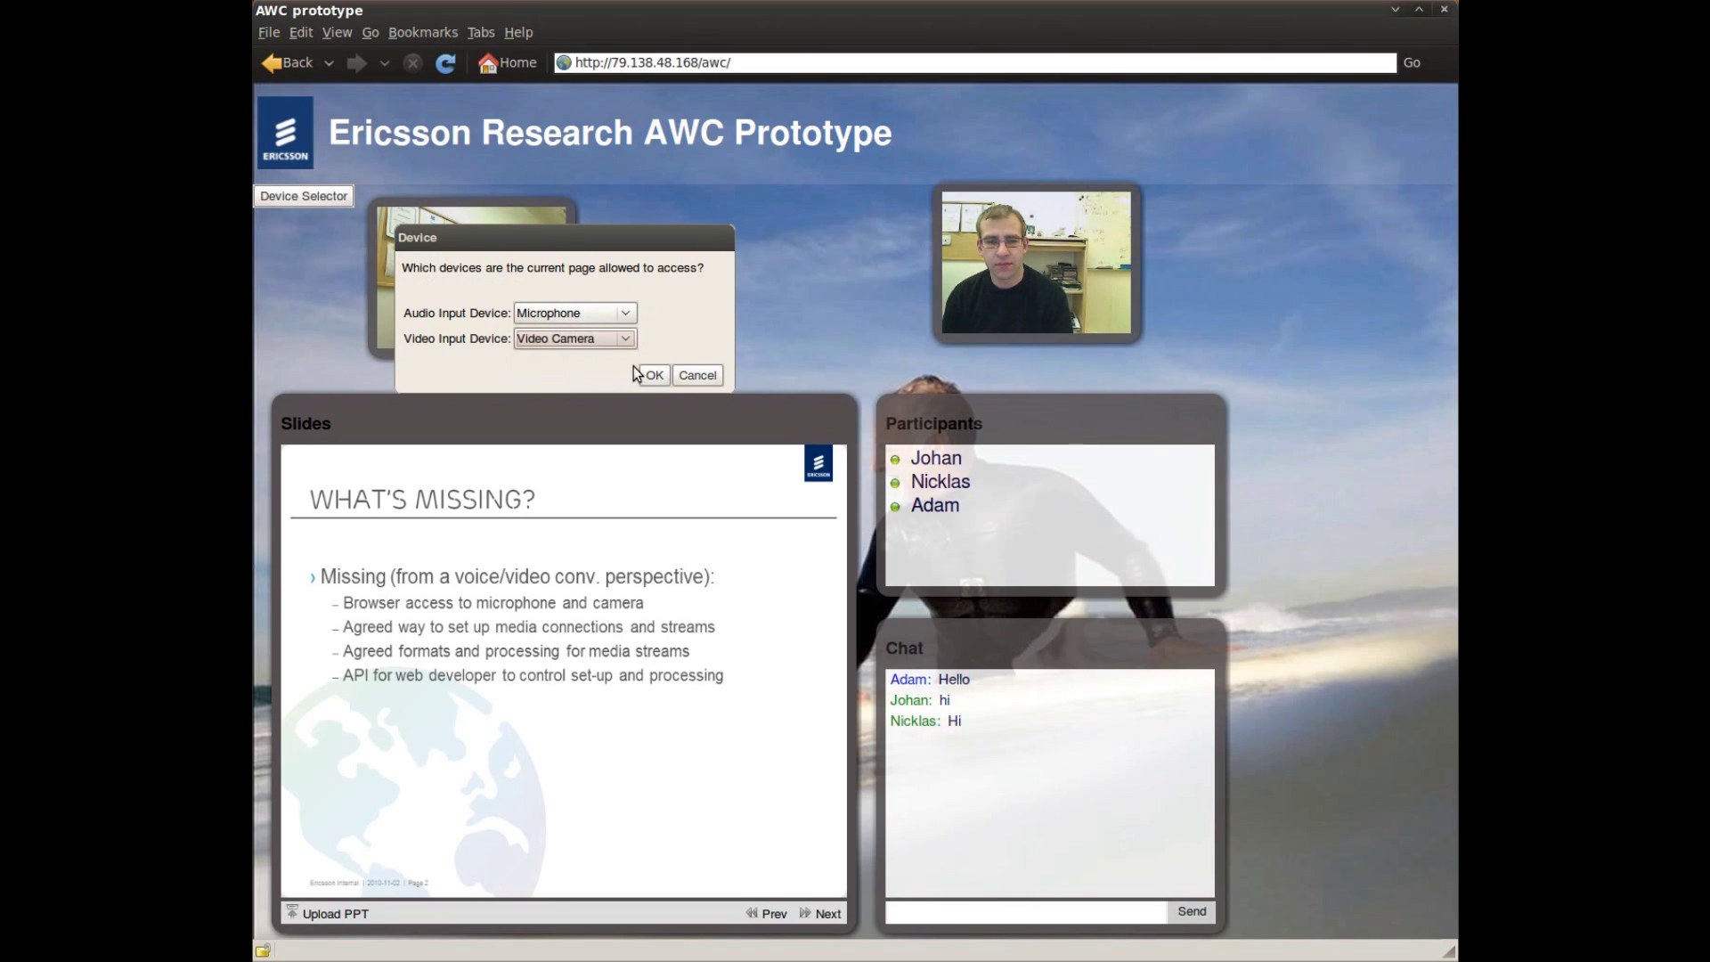
left_click(659, 374)
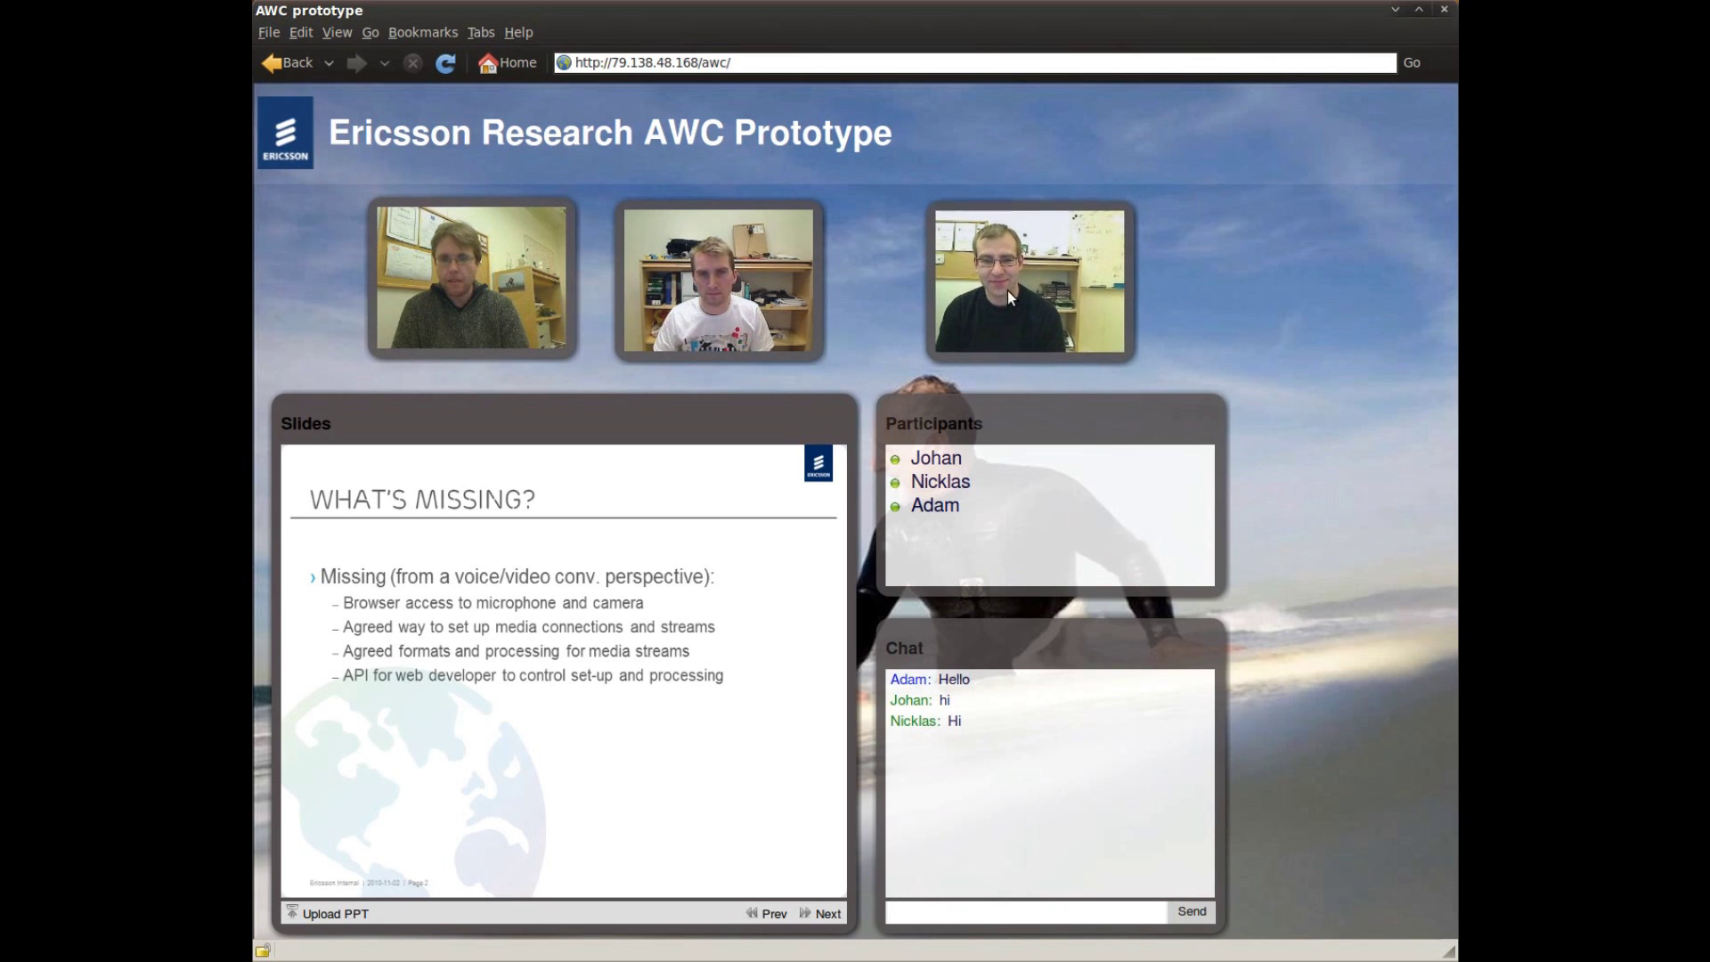
Tilt and resize the right video tile, and place the left tile beside the middle one
mouse_move(936, 208)
left_mouse_down()
mouse_move(1022, 351)
mouse_move(905, 299)
left_mouse_up()
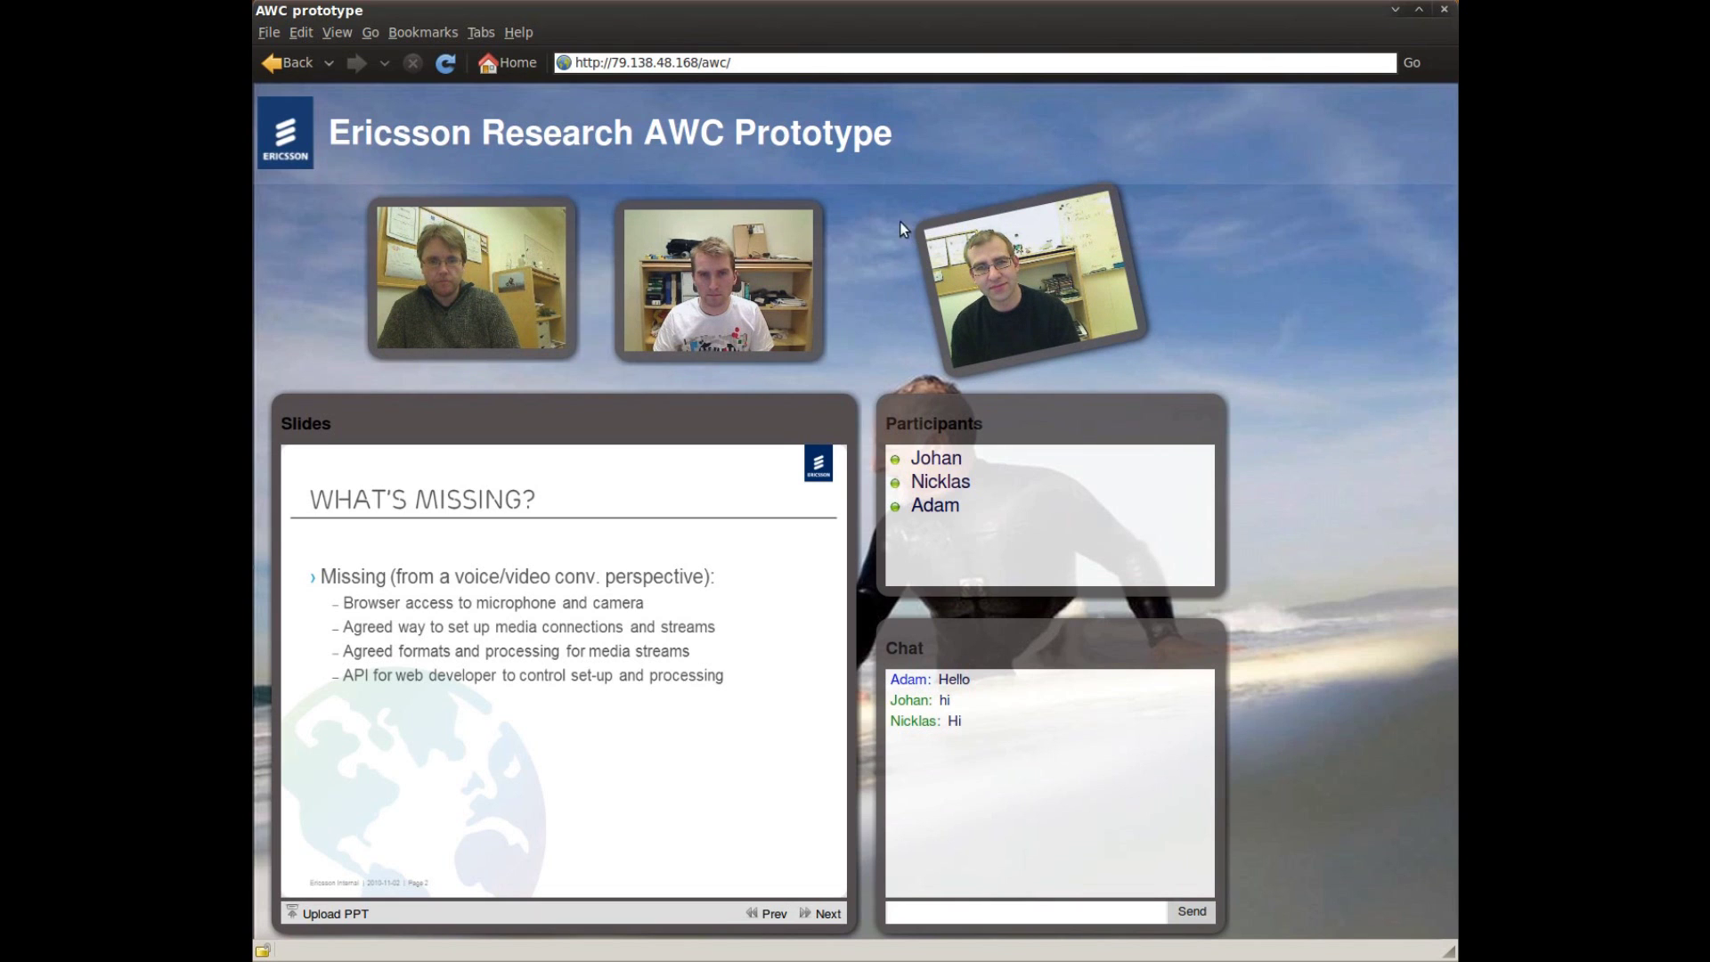
mouse_move(899, 221)
left_mouse_down()
mouse_move(943, 250)
mouse_move(827, 224)
left_mouse_up()
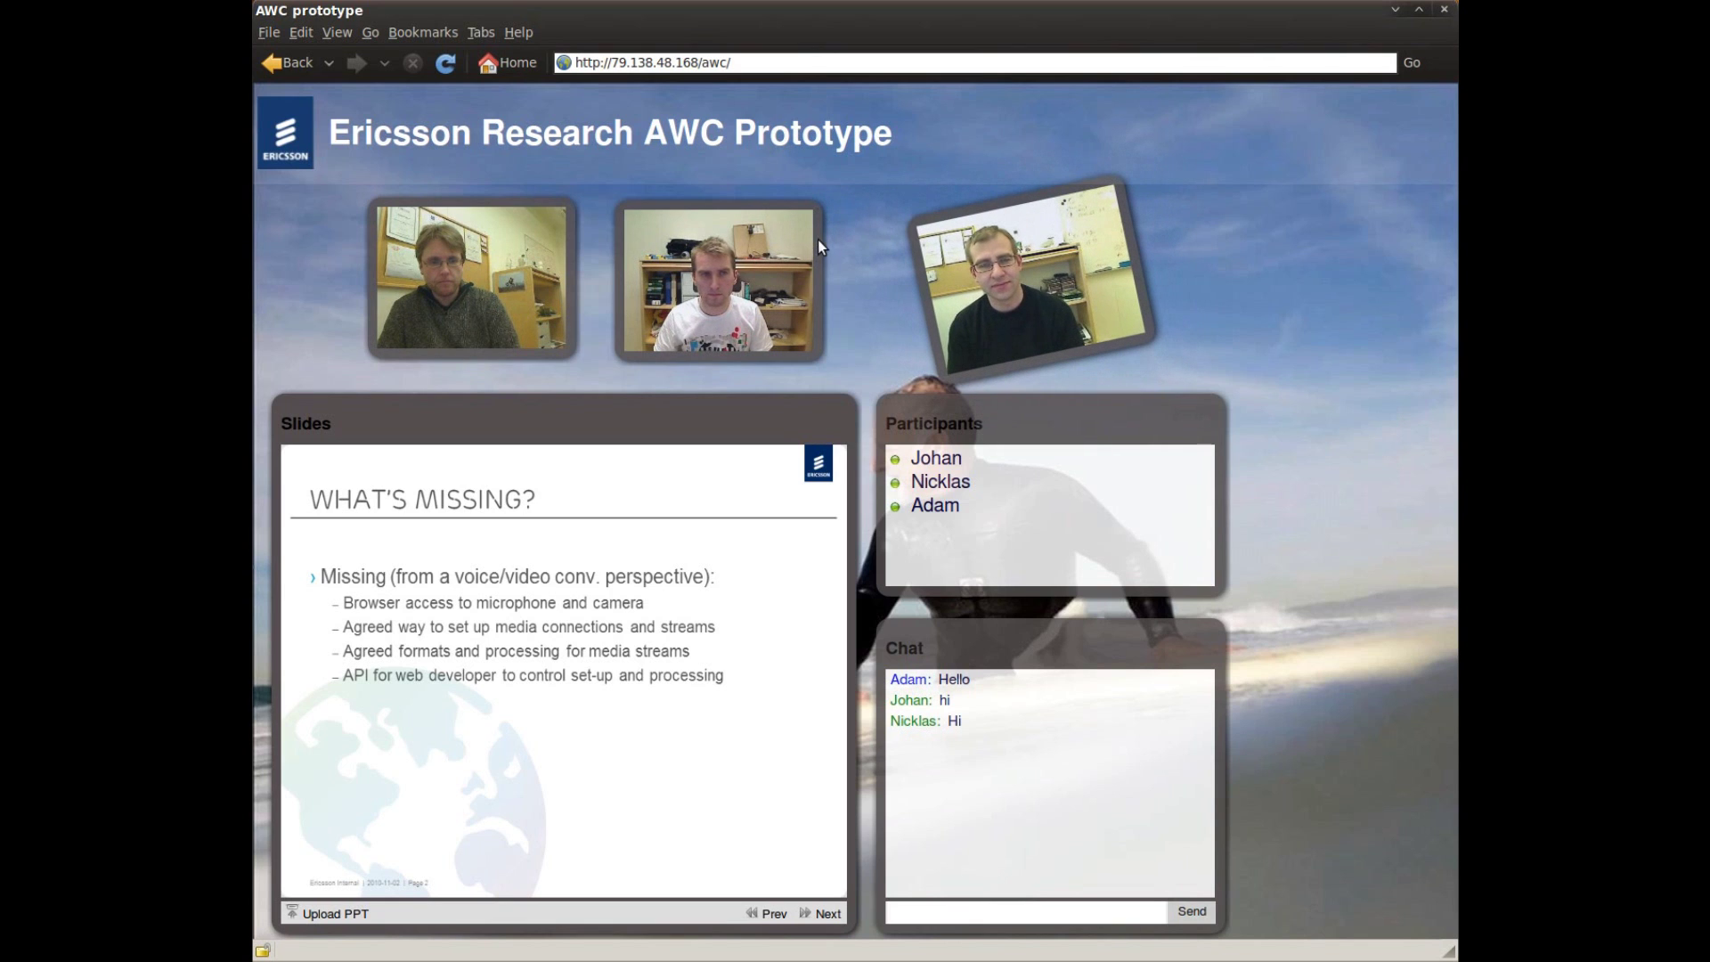
mouse_move(478, 282)
left_mouse_down()
mouse_move(479, 188)
mouse_move(415, 174)
mouse_move(691, 188)
left_mouse_up()
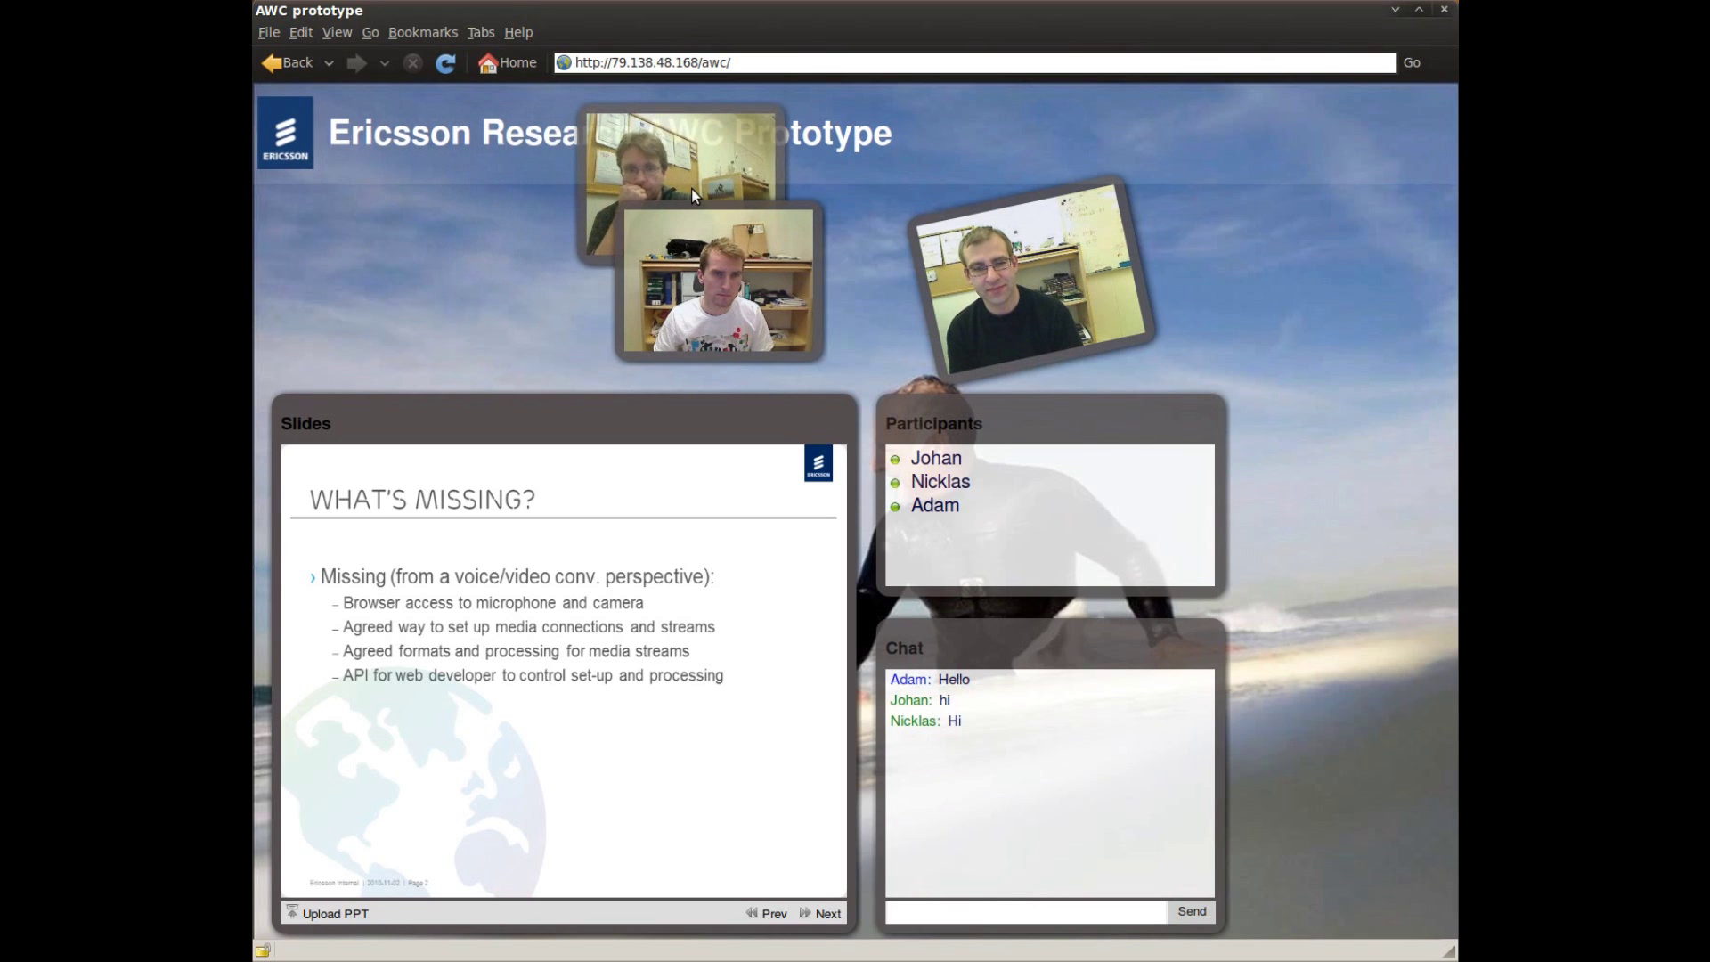
left_click_drag(692, 189, 458, 268)
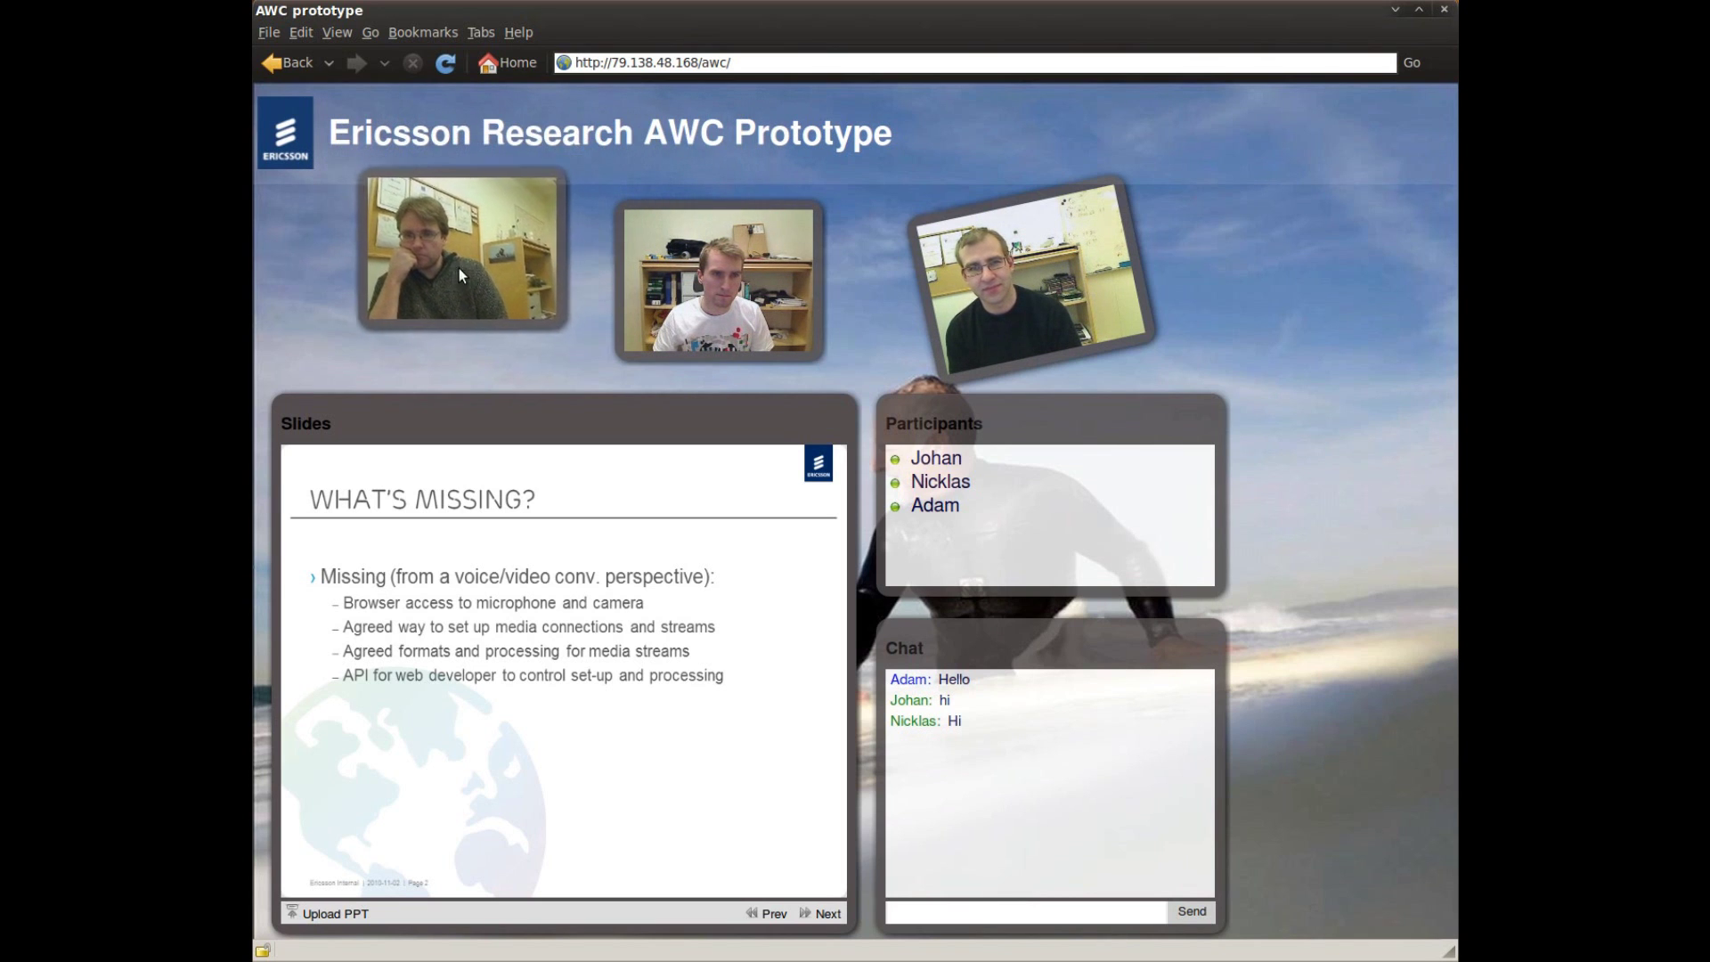